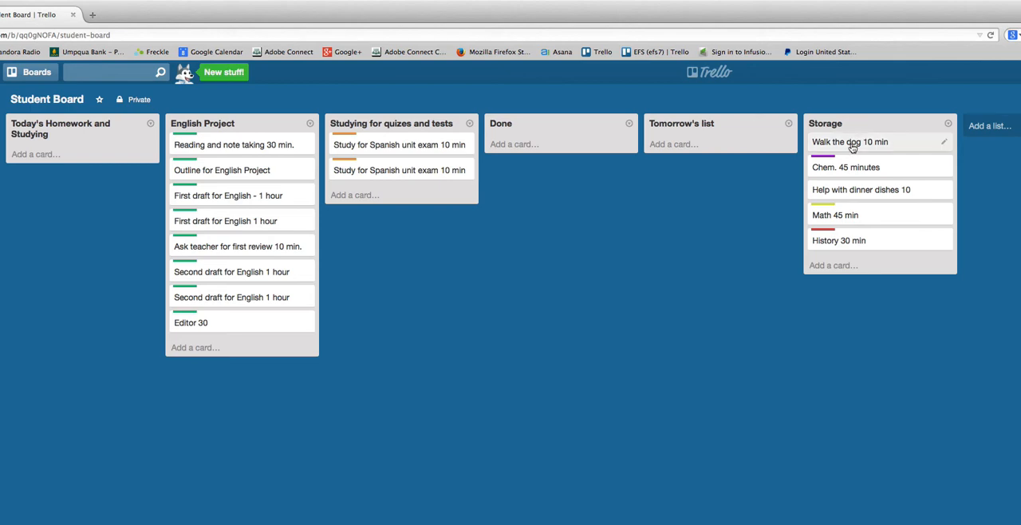
# Move all five Storage cards, the English "Reading and note taking 30 min." card and one Spanish exam study card into Today's Homework and Studying.
pyautogui.moveTo(850, 142); pyautogui.dragTo(52, 153)
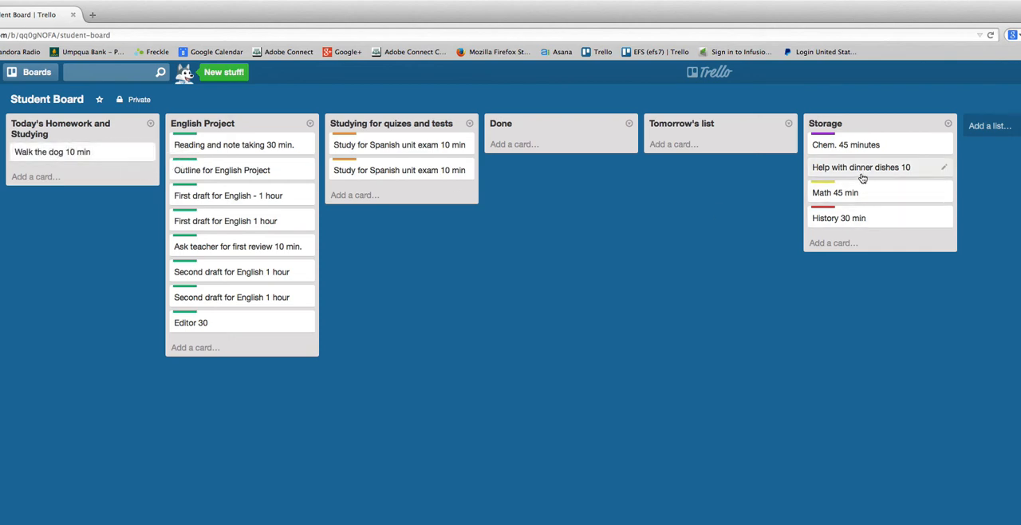
pyautogui.moveTo(862, 176); pyautogui.dragTo(75, 160)
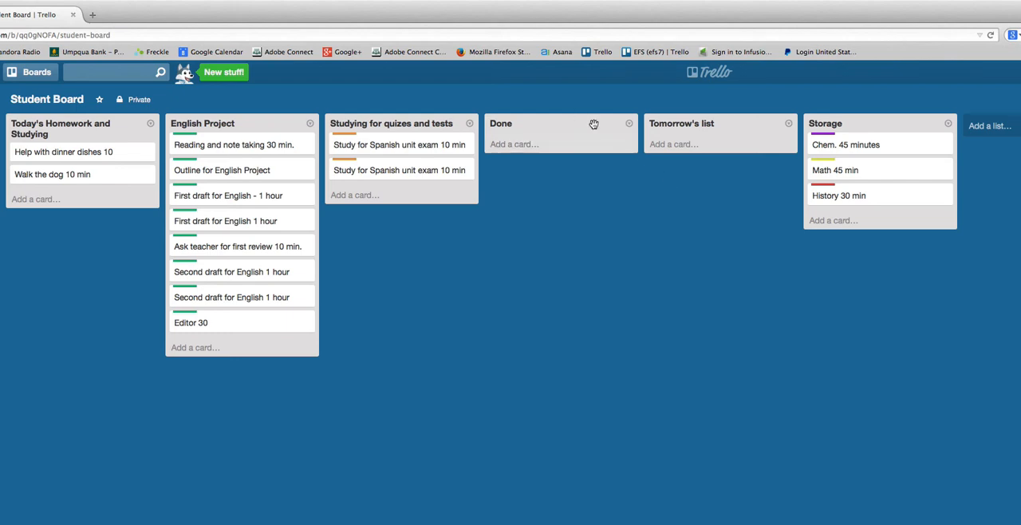
pyautogui.moveTo(832, 144); pyautogui.dragTo(48, 154)
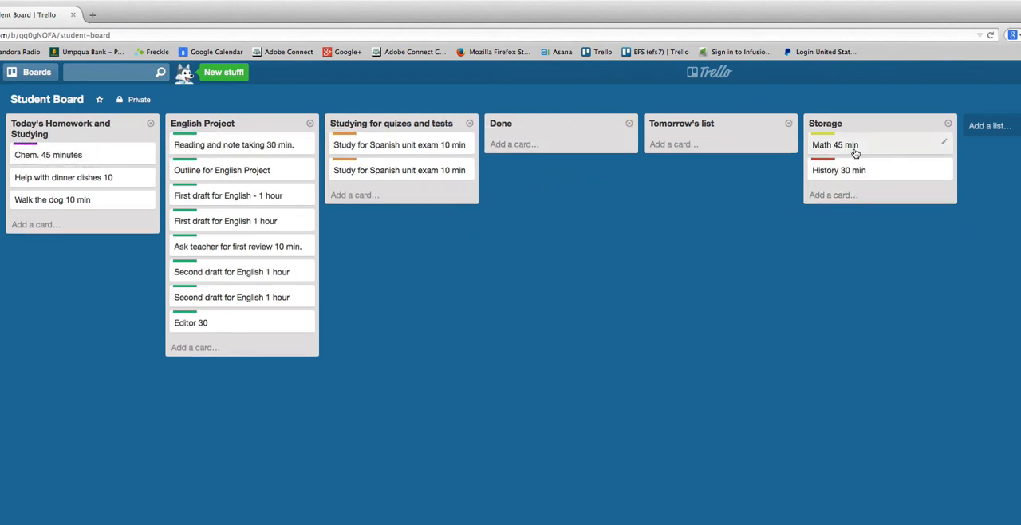
pyautogui.moveTo(837, 146); pyautogui.dragTo(53, 179)
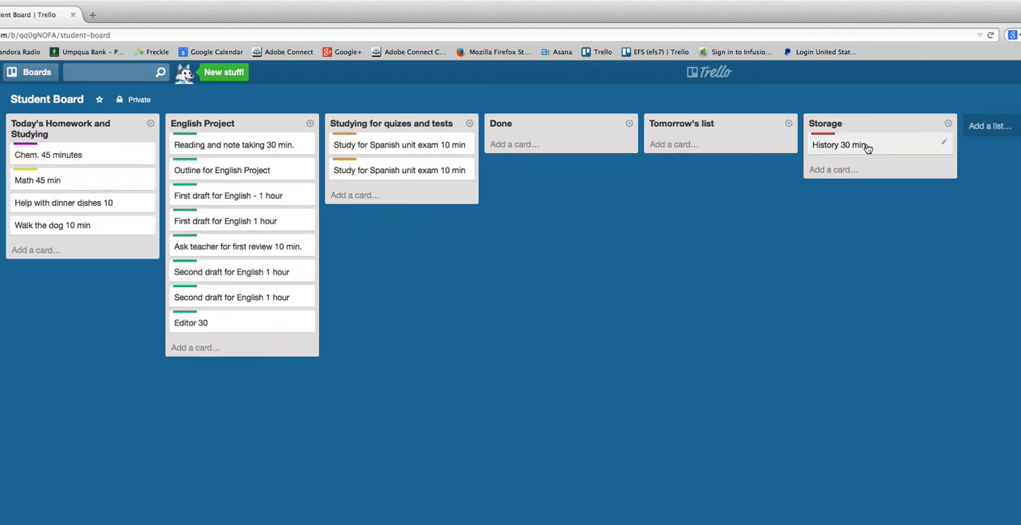
pyautogui.moveTo(867, 149); pyautogui.dragTo(66, 183)
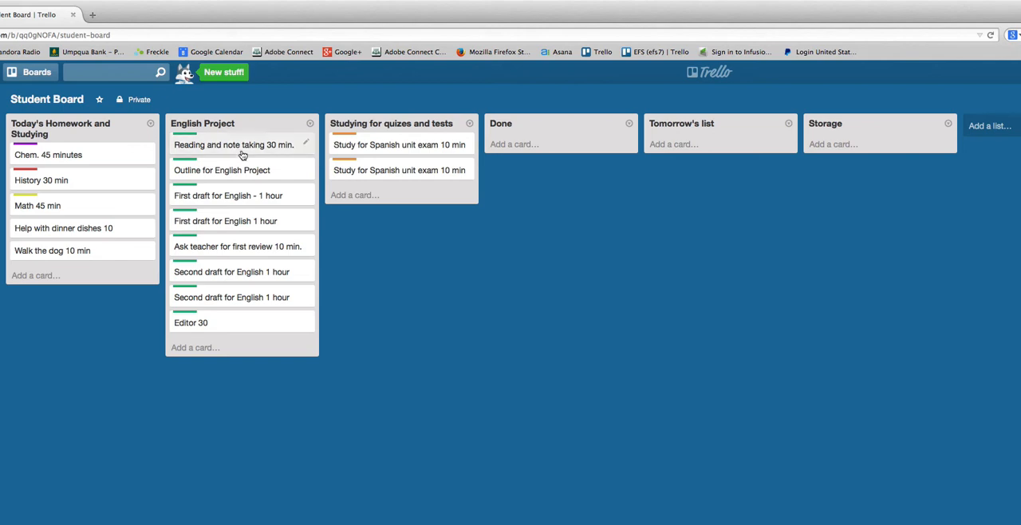
pyautogui.moveTo(237, 145); pyautogui.dragTo(76, 156)
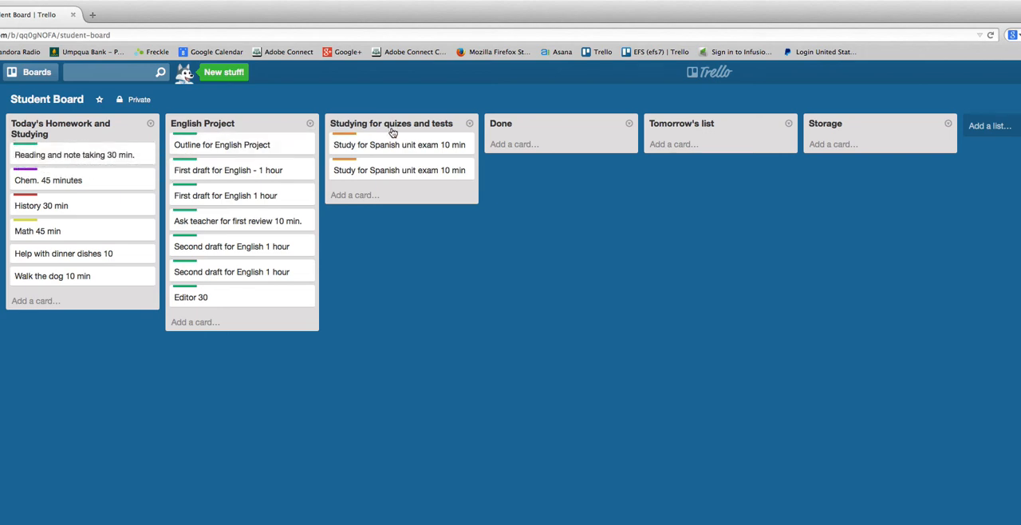
pyautogui.moveTo(391, 148); pyautogui.dragTo(77, 157)
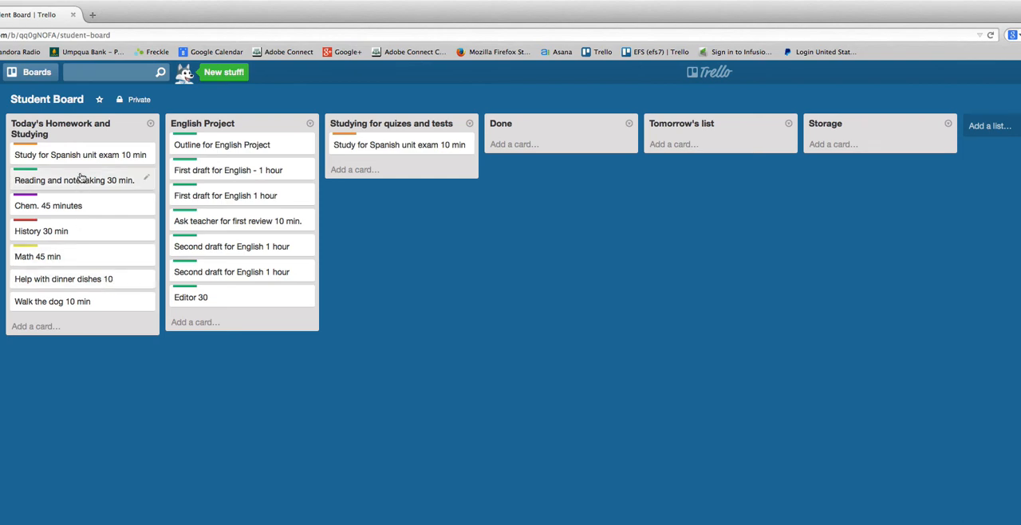
# Reorder today's cards as Reading and note taking, Chem., Walk the dog, Math, Spanish study, Help with dinner dishes, History.
pyautogui.moveTo(82, 177); pyautogui.dragTo(78, 159)
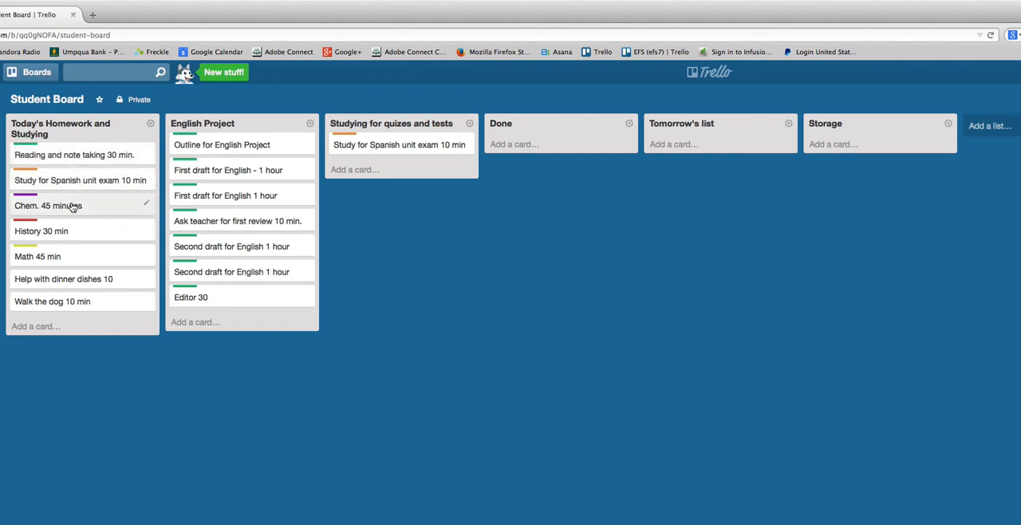
pyautogui.moveTo(72, 207); pyautogui.dragTo(73, 185)
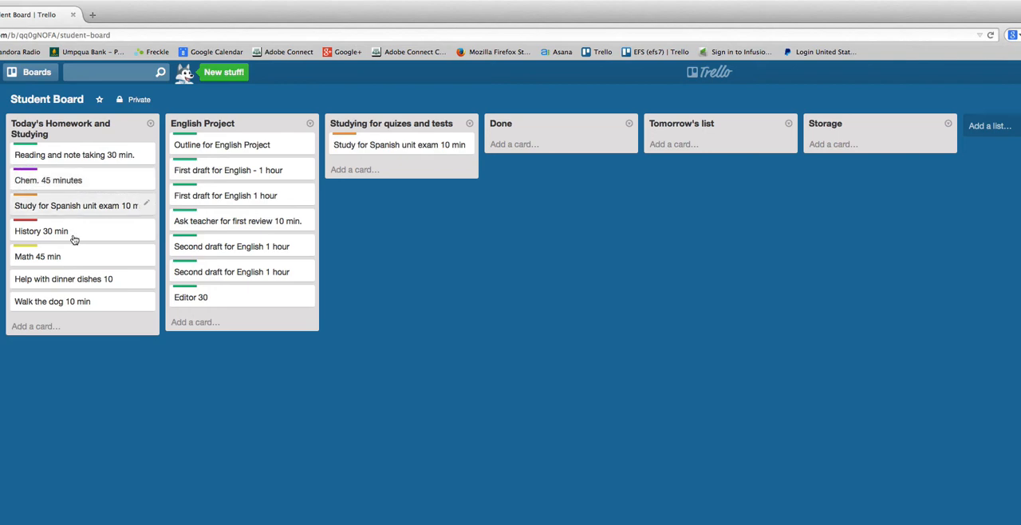
pyautogui.moveTo(79, 301); pyautogui.dragTo(79, 203)
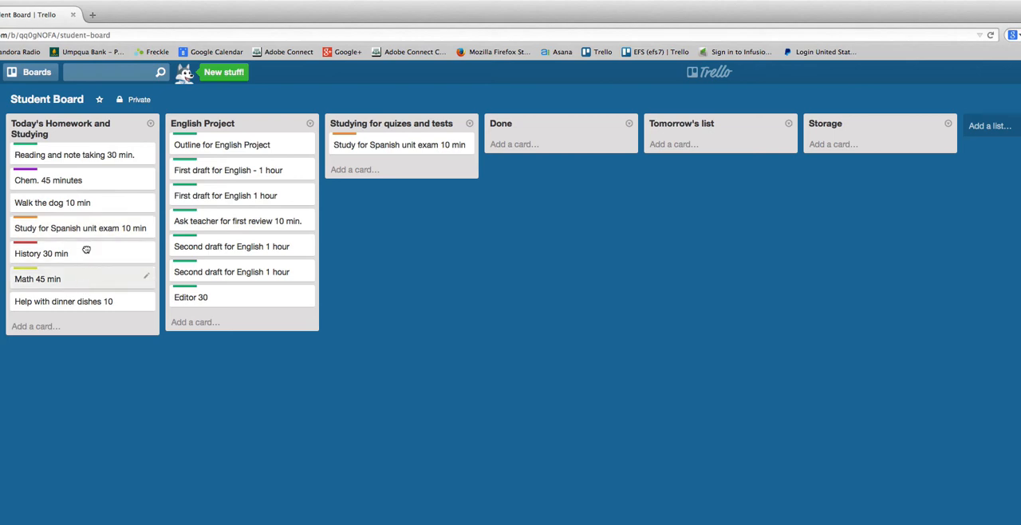
pyautogui.moveTo(83, 283); pyautogui.dragTo(82, 228)
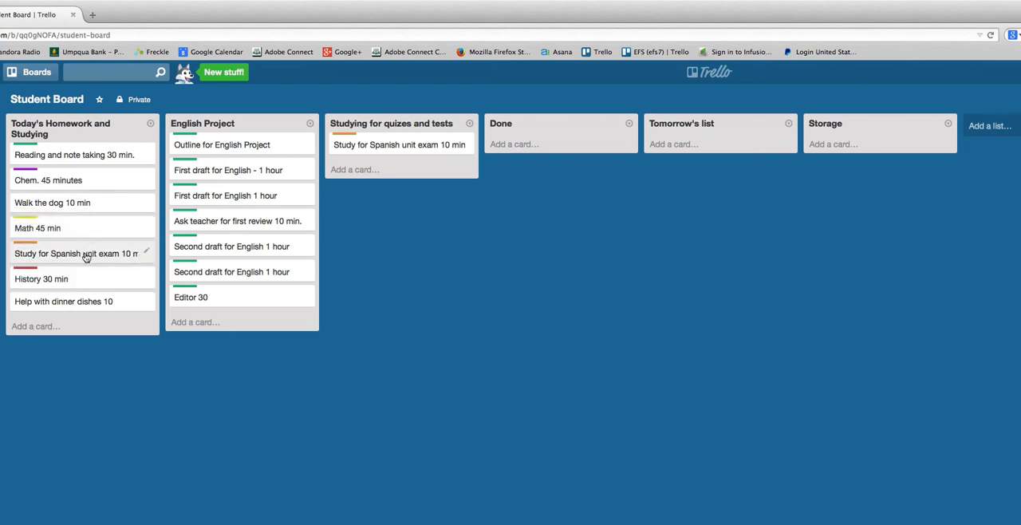
pyautogui.moveTo(85, 303); pyautogui.dragTo(85, 275)
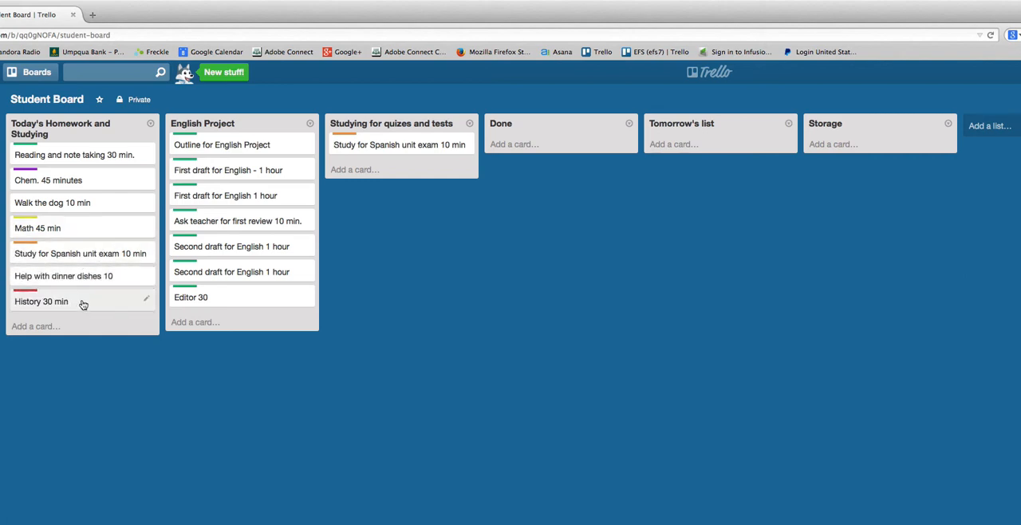
# Add a card titled "Hang out time with friends 30 min." at the end of Today's Homework and Studying.
pyautogui.click(37, 326)
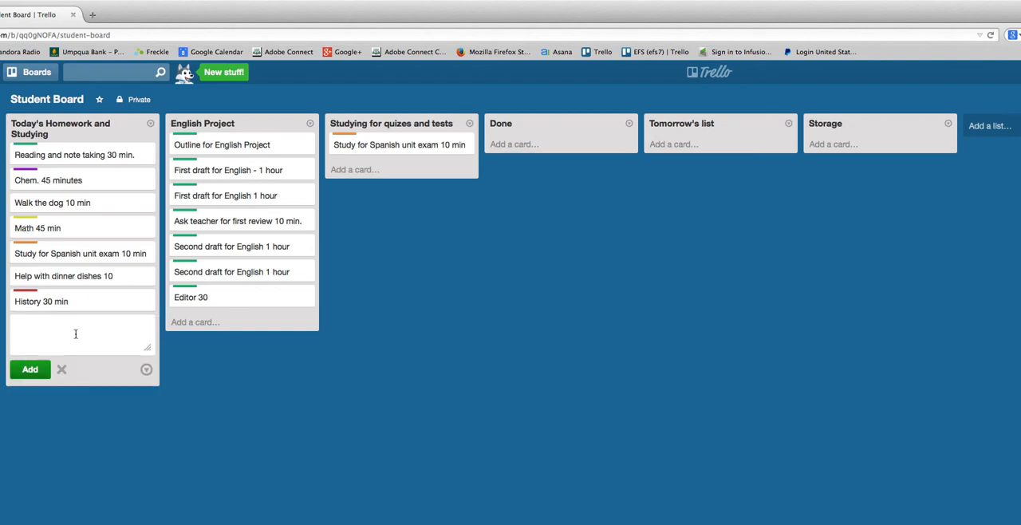
pyautogui.write('Hang out time with fr')
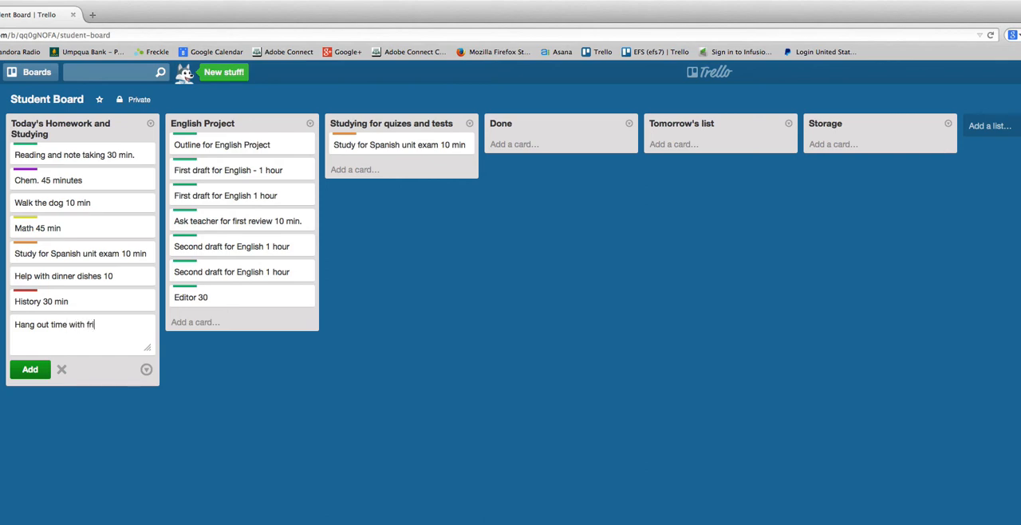
pyautogui.write('iends 30 min.')
pyautogui.click(30, 369)
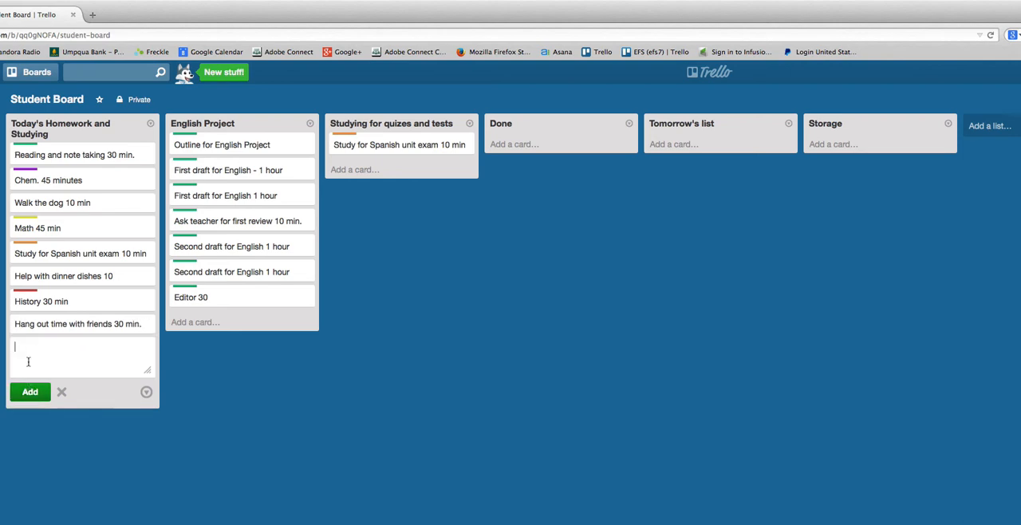
pyautogui.click(211, 424)
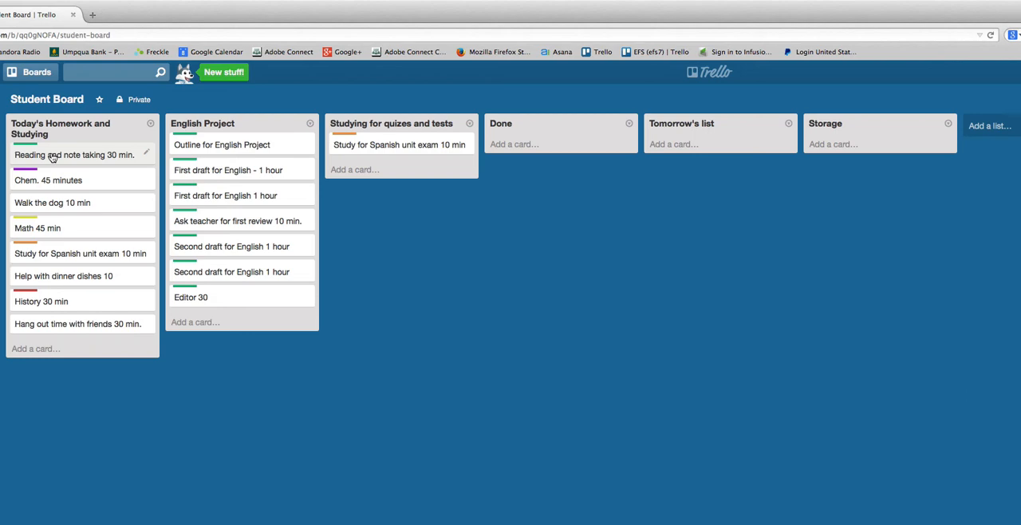
# Move today's "Reading and note taking 30 min." and "Chem. 45 minutes" cards to Done, and return "Walk the dog 10 min" to Storage.
pyautogui.moveTo(49, 157); pyautogui.dragTo(202, 165)
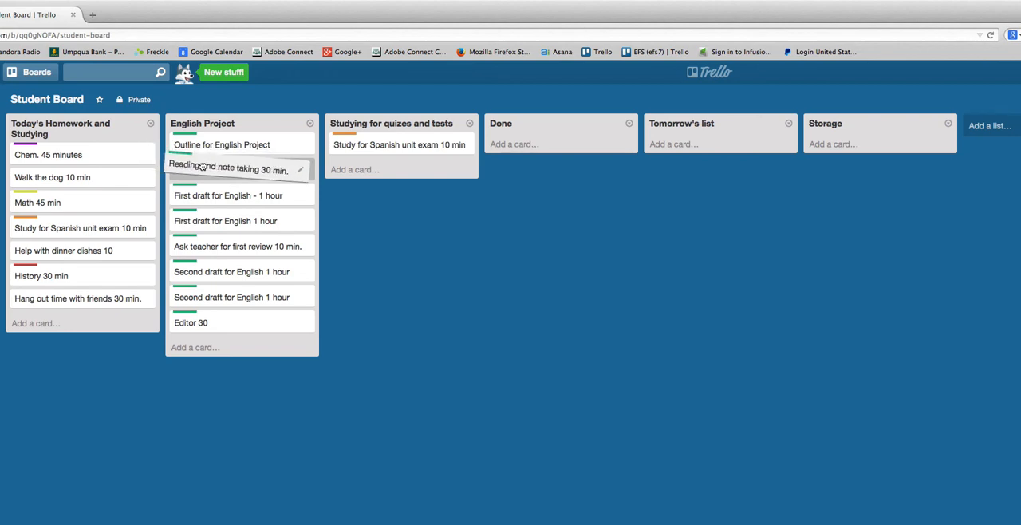
pyautogui.moveTo(202, 166); pyautogui.dragTo(543, 142)
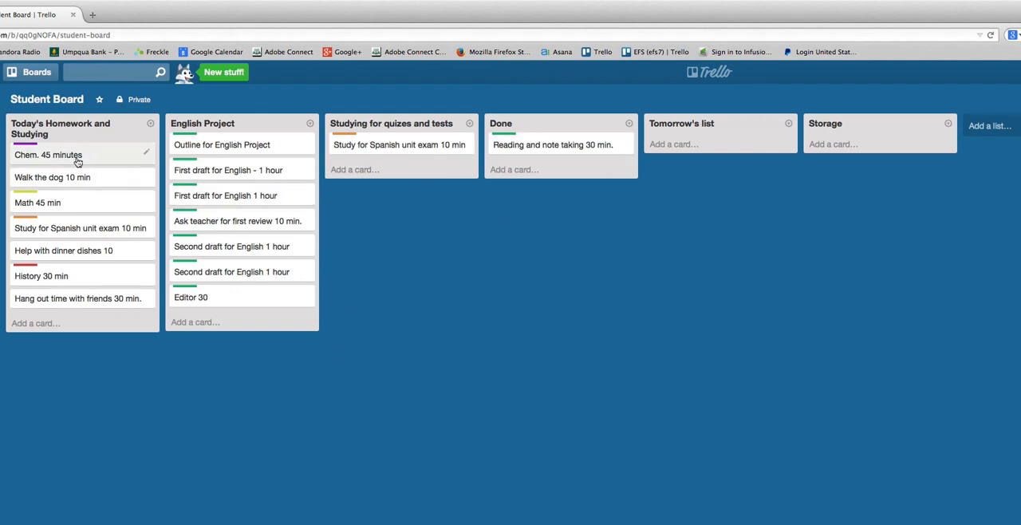
pyautogui.moveTo(52, 159); pyautogui.dragTo(534, 146)
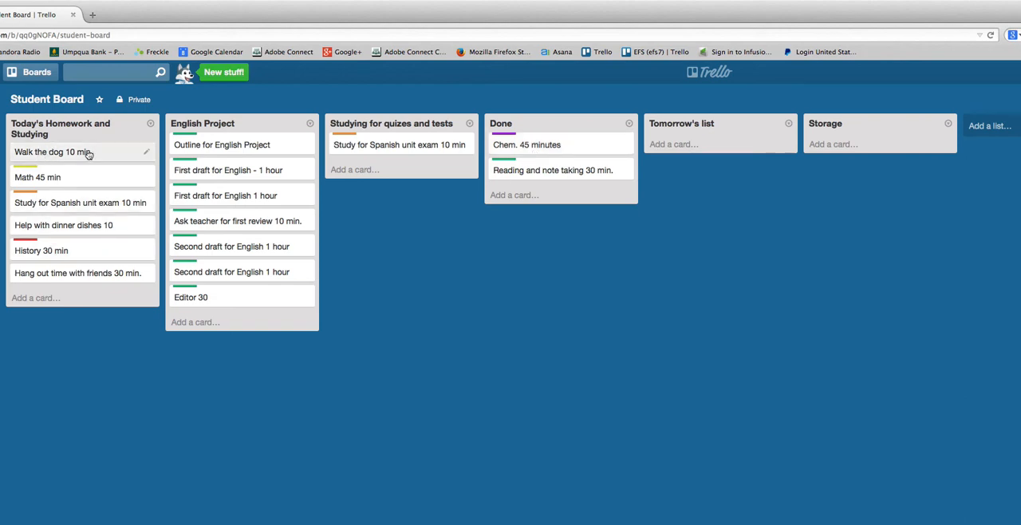
pyautogui.moveTo(85, 153); pyautogui.dragTo(827, 144)
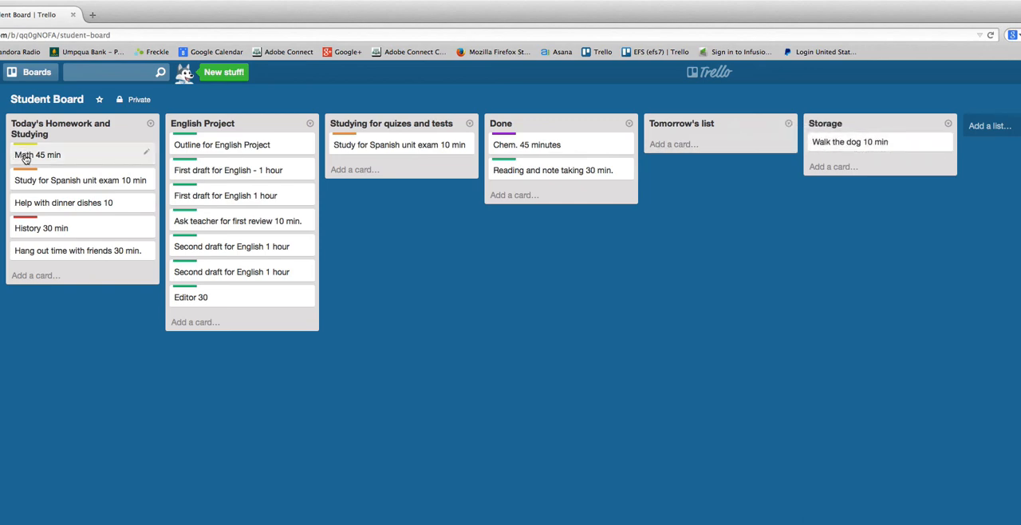
# Move today's Math, Spanish study, dinner dishes and hang out time cards to Done, and the History card to Tomorrow's list.
pyautogui.moveTo(23, 157); pyautogui.dragTo(558, 168)
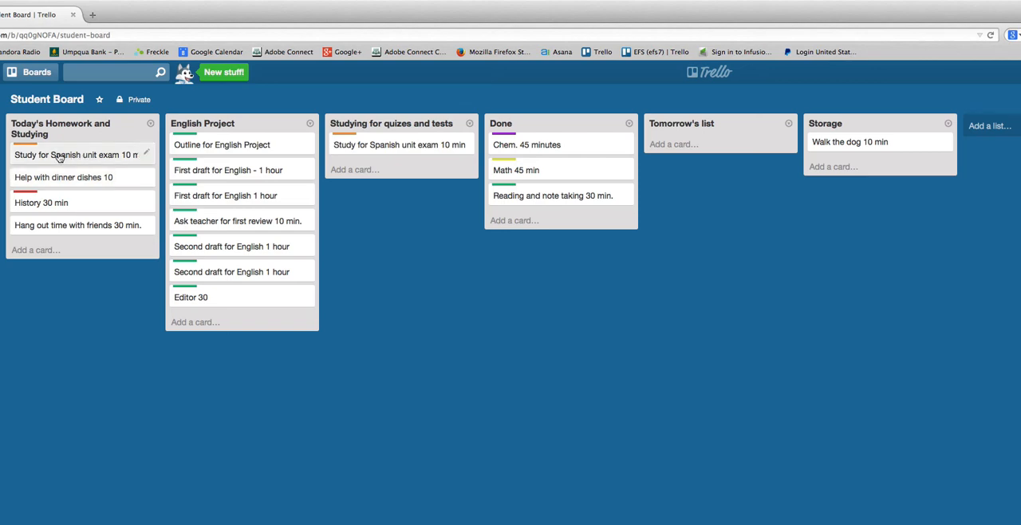
pyautogui.moveTo(59, 157); pyautogui.dragTo(498, 197)
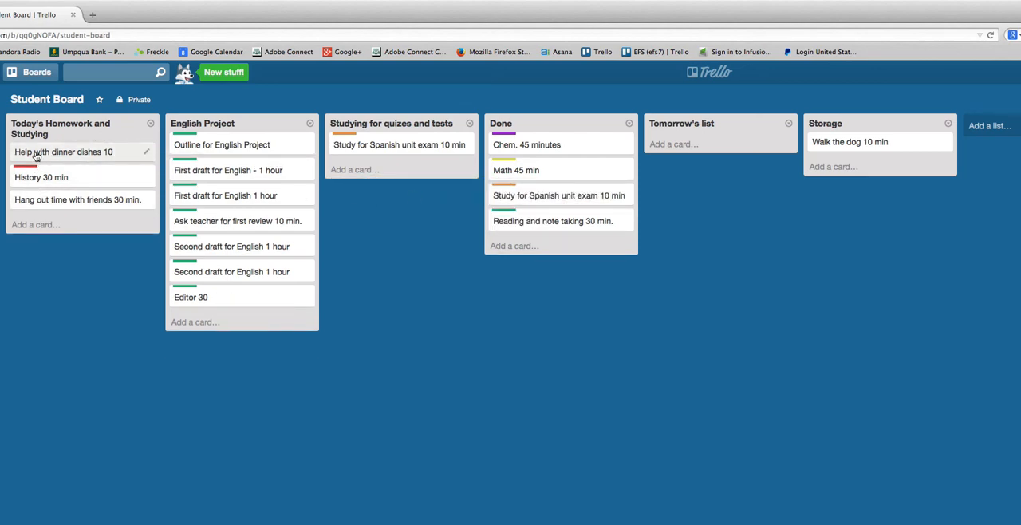
pyautogui.moveTo(36, 155); pyautogui.dragTo(499, 223)
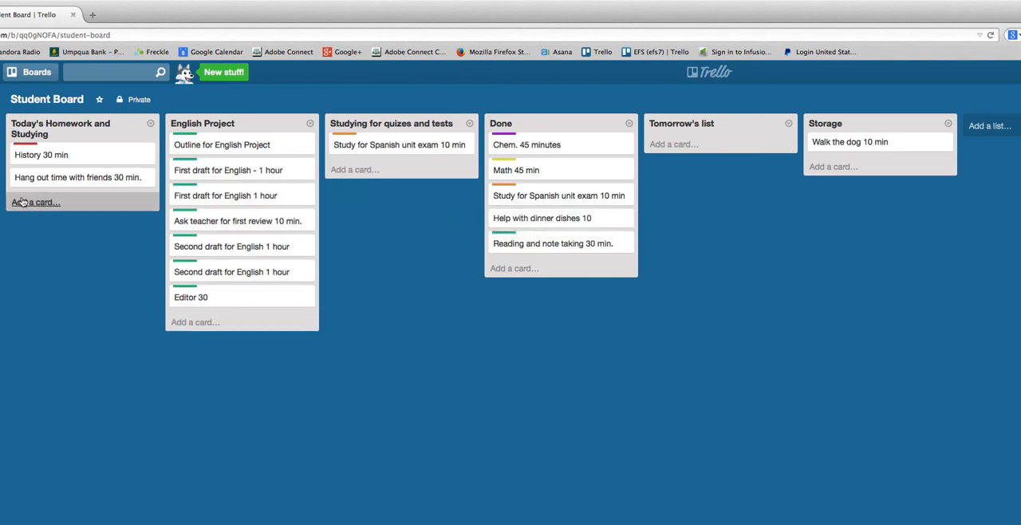
pyautogui.moveTo(26, 182); pyautogui.dragTo(499, 242)
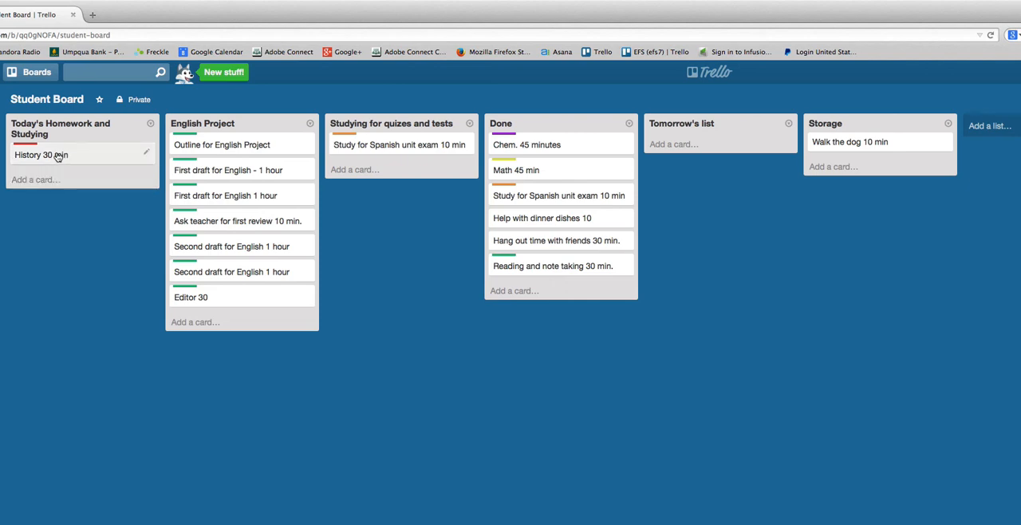
pyautogui.moveTo(54, 157); pyautogui.dragTo(692, 152)
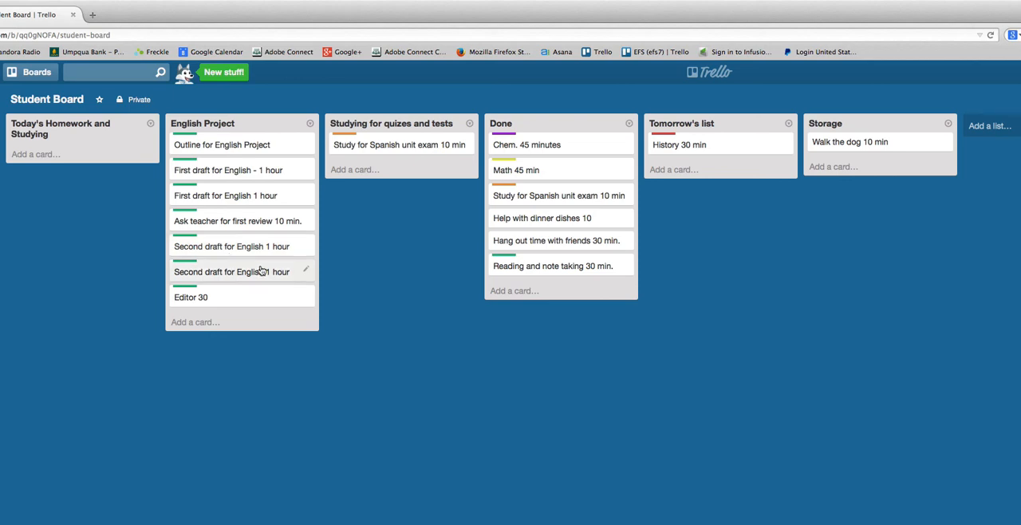
# Create a new list named "Chem Project" after the Storage list.
pyautogui.click(979, 126)
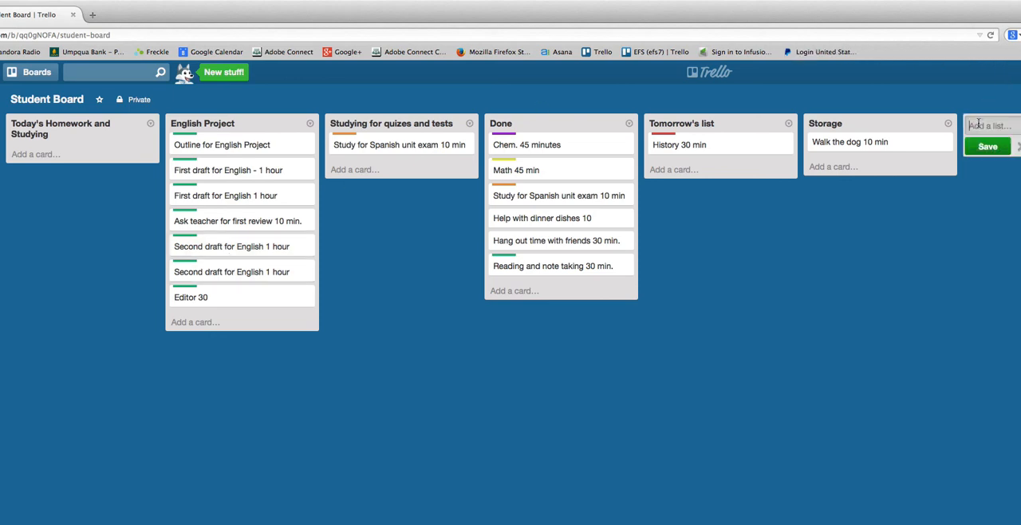
pyautogui.write('T')
pyautogui.press('BackSpace')
pyautogui.write('Chem Project')
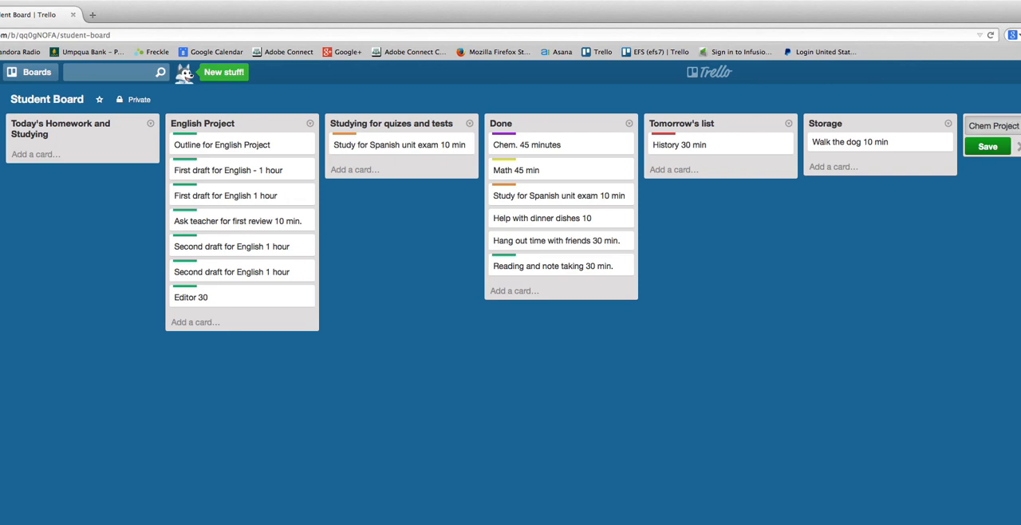
pyautogui.click(995, 147)
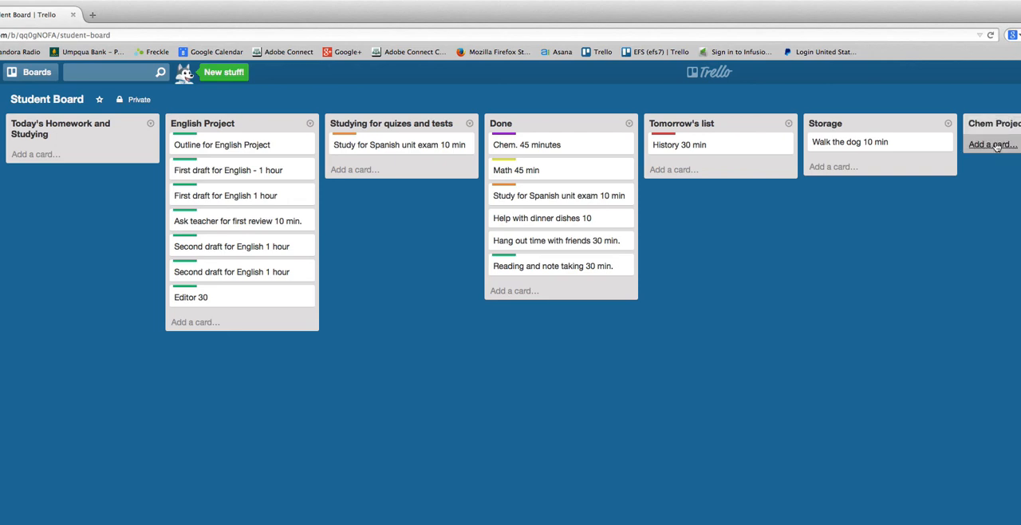
# Add a card titled "Topic" to the Chem Project list.
pyautogui.click(994, 145)
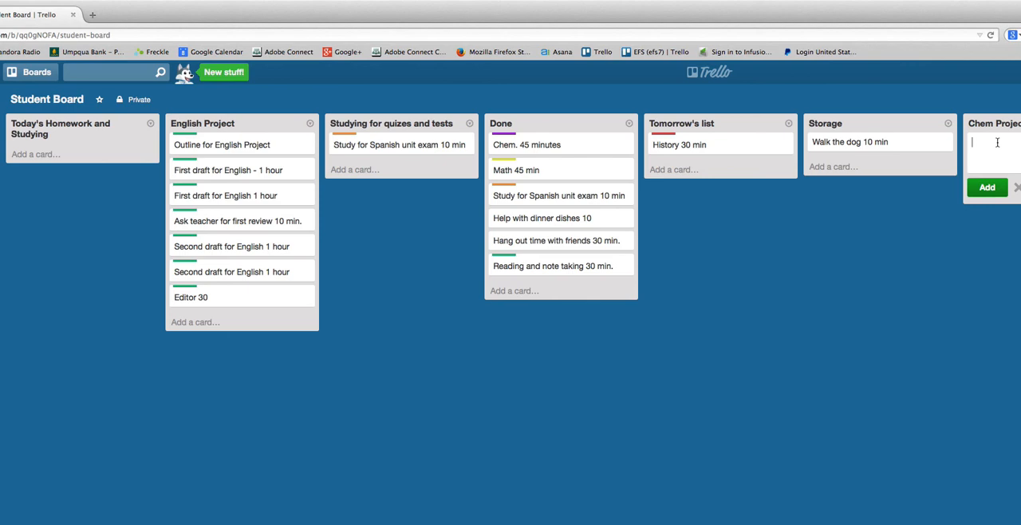
pyautogui.write('Topic')
pyautogui.click(987, 186)
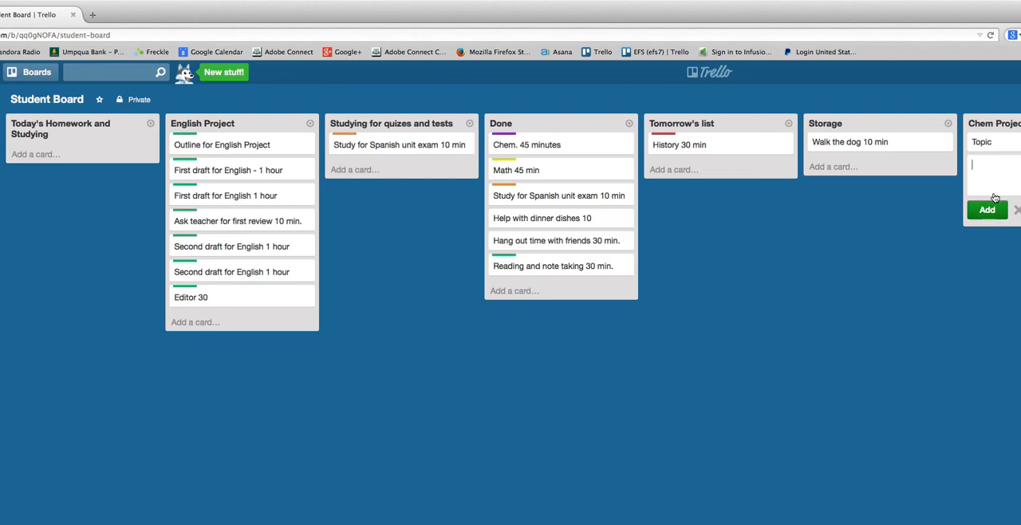
# Set the Topic card's due date to October 8, 2014 and return to the board.
pyautogui.click(1014, 143)
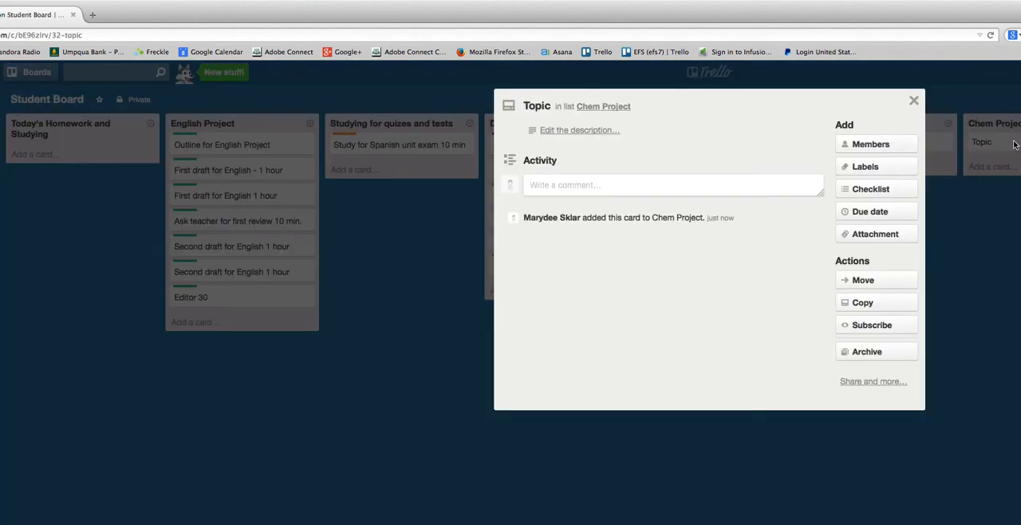
pyautogui.click(866, 213)
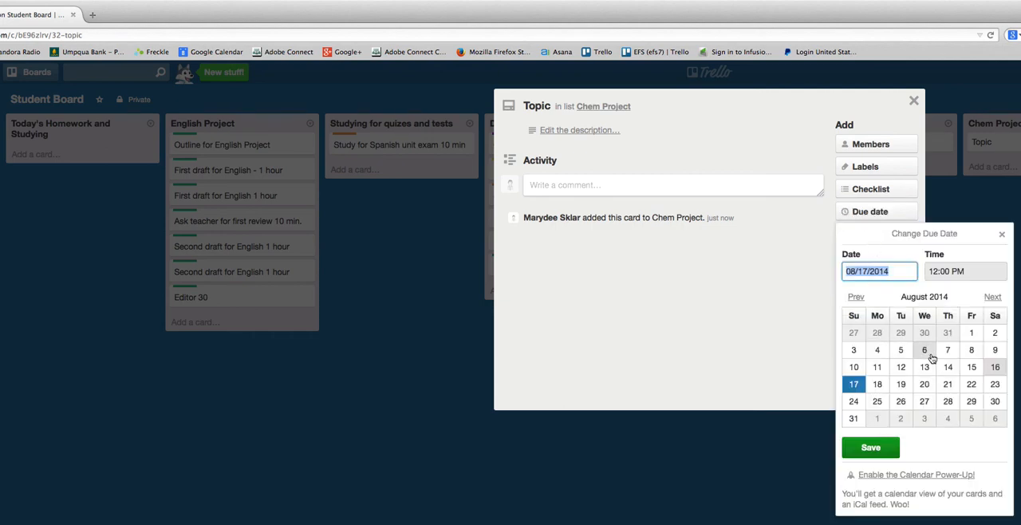
pyautogui.click(992, 296)
pyautogui.click(991, 297)
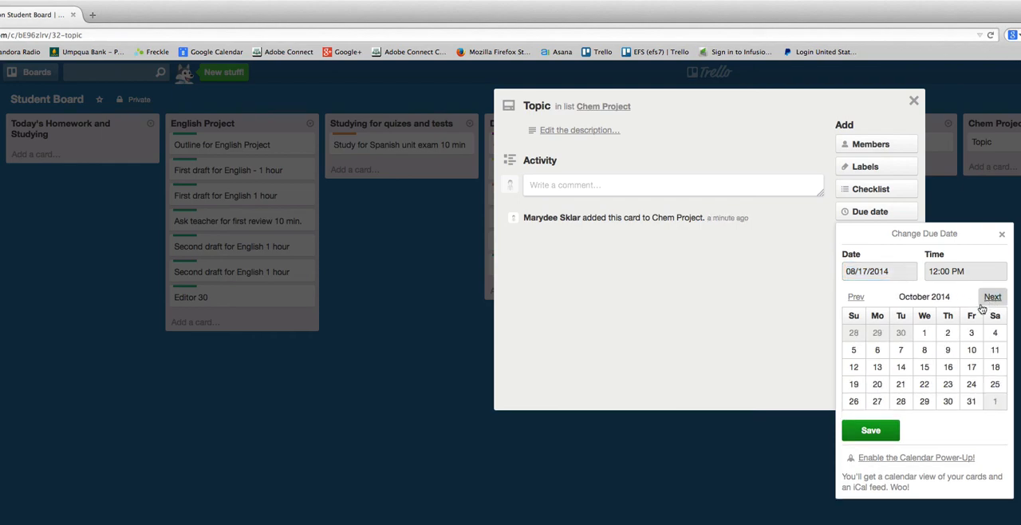
pyautogui.click(924, 350)
pyautogui.click(870, 430)
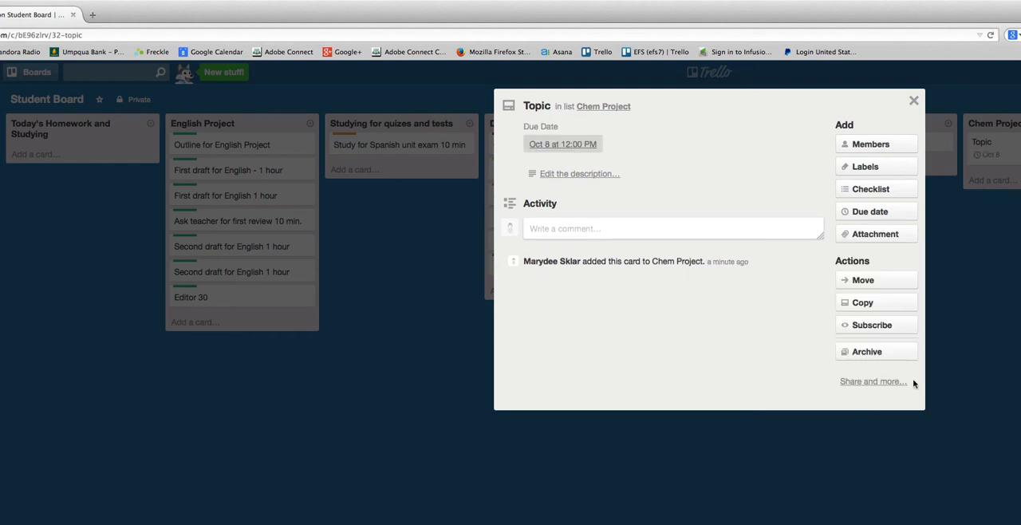
pyautogui.click(993, 315)
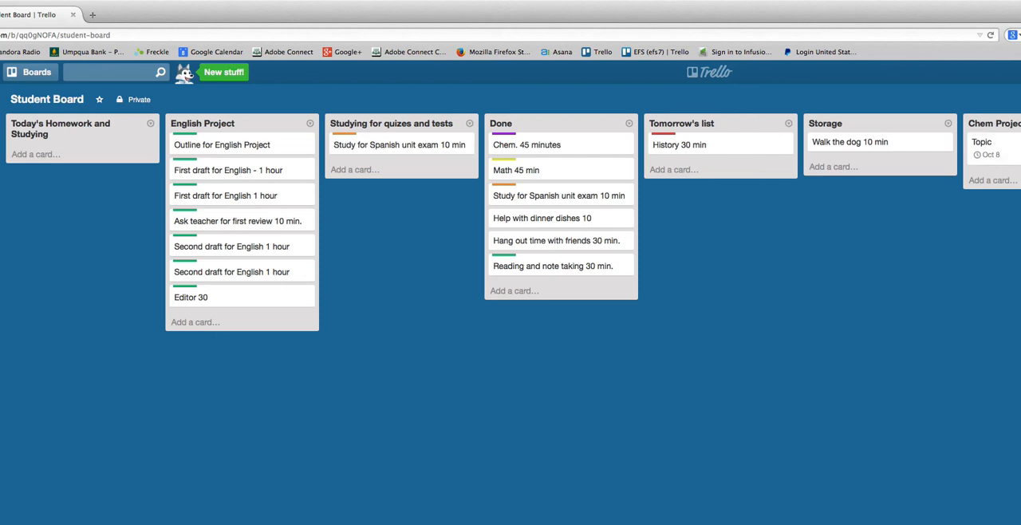
# Move the Chem Project list so it sits between the English Project list and the Studying for quizes and tests list.
pyautogui.moveTo(1006, 123); pyautogui.dragTo(435, 121)
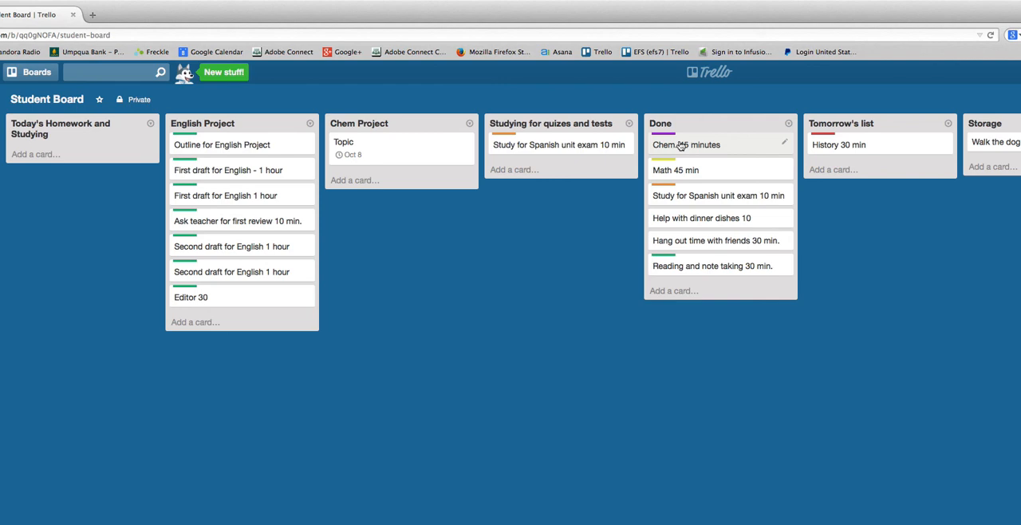
# Move the Chem, Math, Spanish study, dinner dishes and hang out time cards from Done to the Storage list.
pyautogui.moveTo(682, 146); pyautogui.dragTo(997, 152)
pyautogui.moveTo(709, 146); pyautogui.dragTo(992, 170)
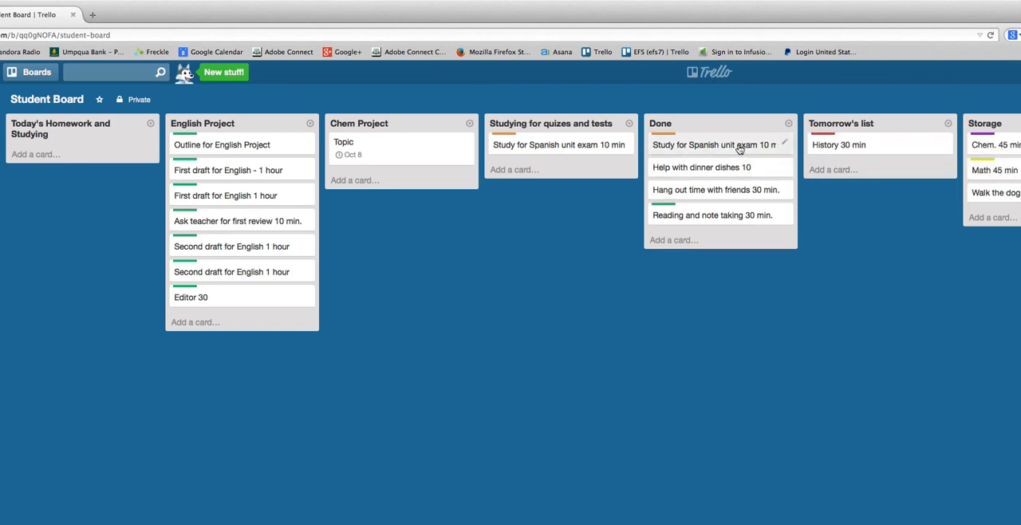
pyautogui.moveTo(738, 144); pyautogui.dragTo(1007, 170)
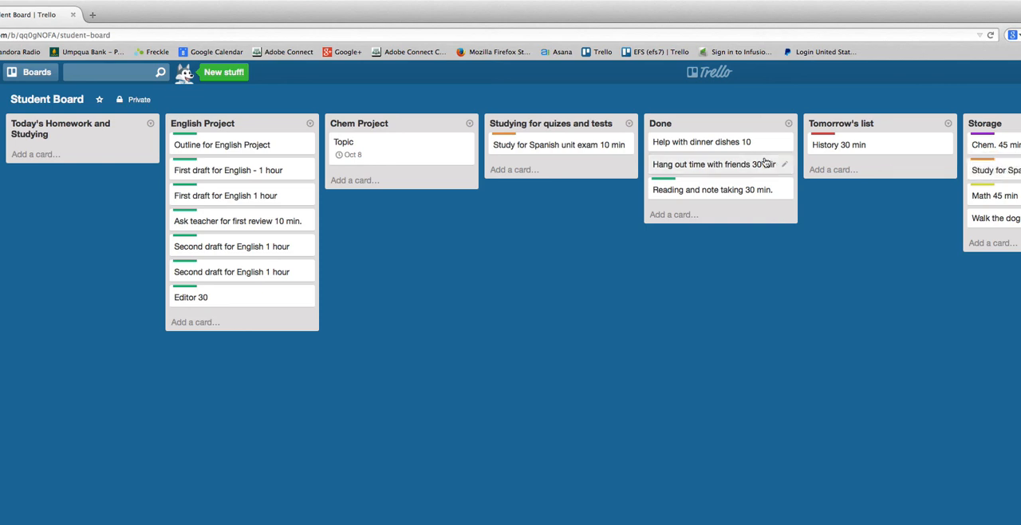
pyautogui.moveTo(736, 142); pyautogui.dragTo(1007, 195)
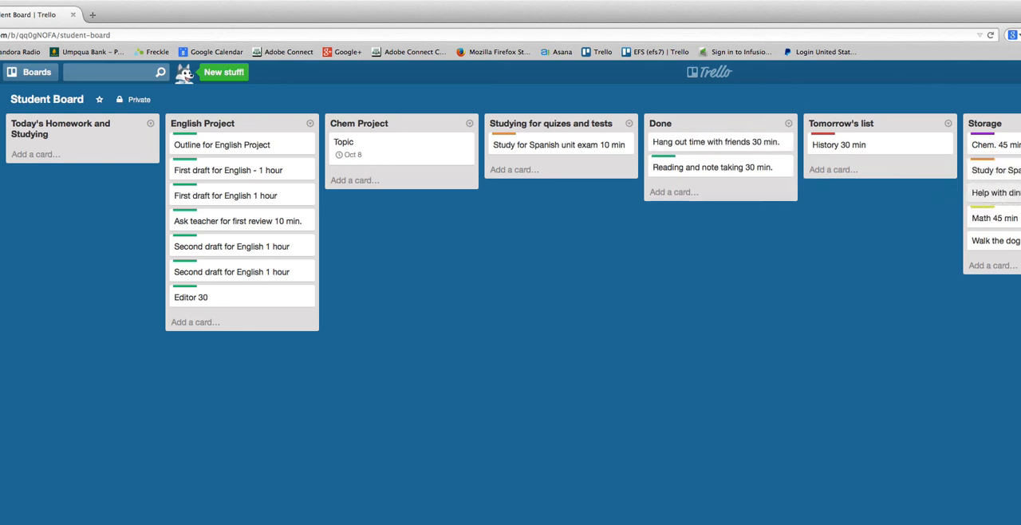
pyautogui.moveTo(728, 146); pyautogui.dragTo(1007, 215)
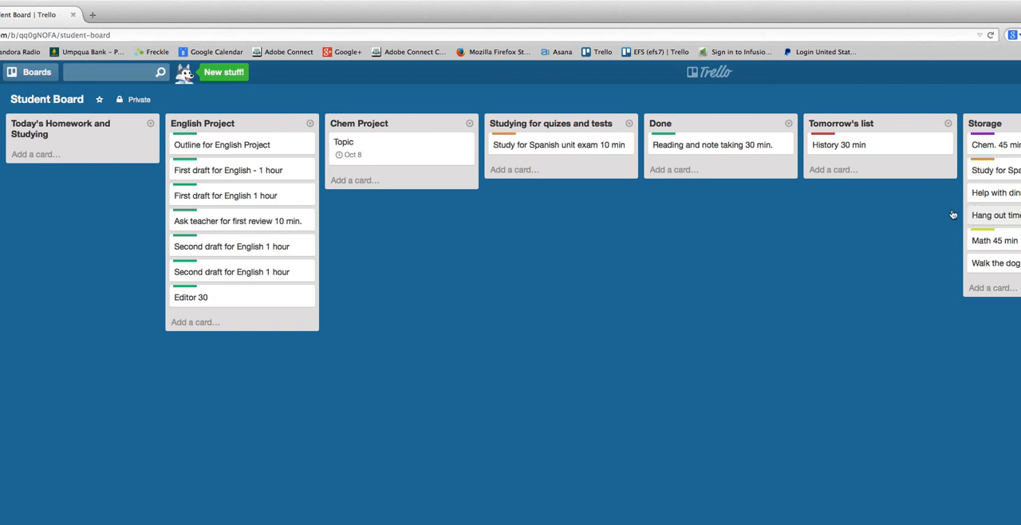
# Archive the "Reading and note taking 30 min." card in the Done list and delete it permanently.
pyautogui.rightClick(746, 148)
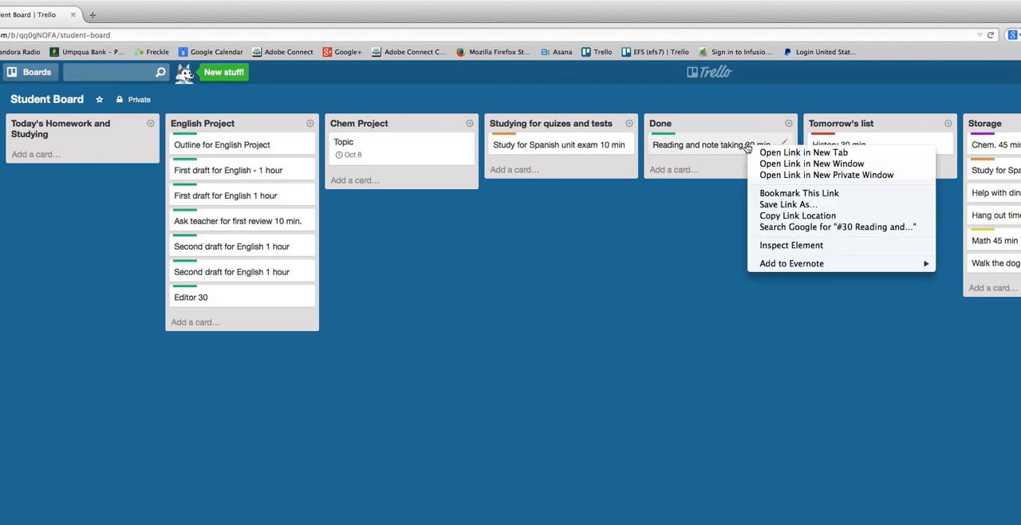
pyautogui.click(732, 143)
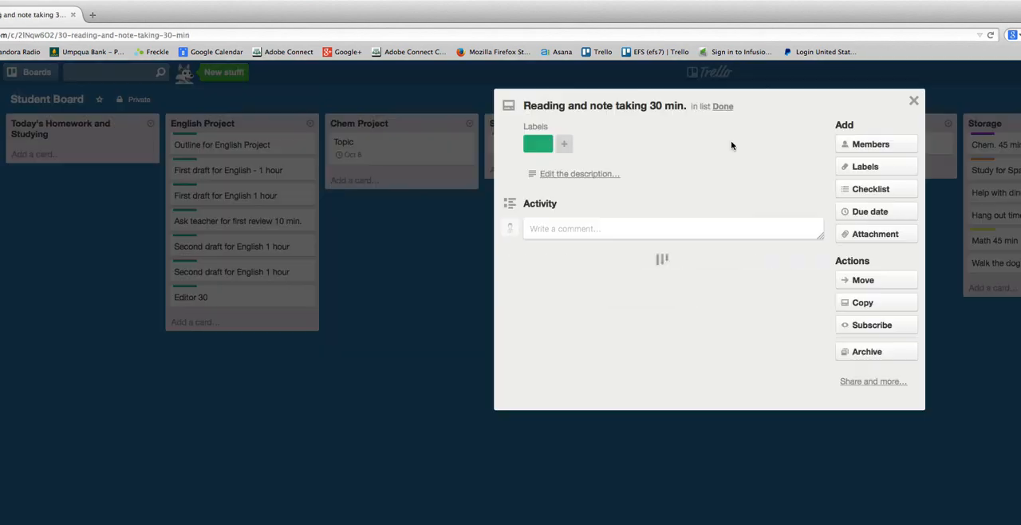
pyautogui.click(871, 351)
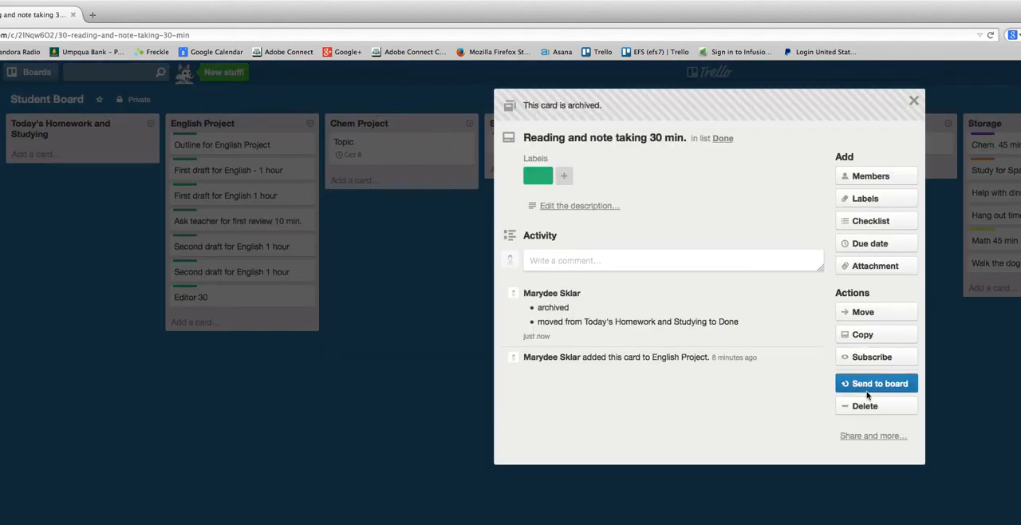
pyautogui.click(897, 405)
pyautogui.click(924, 517)
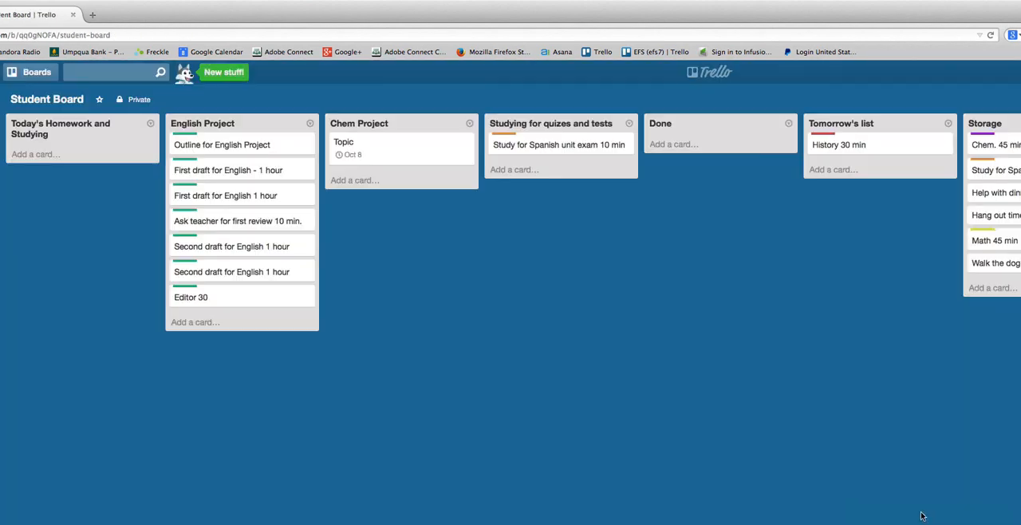